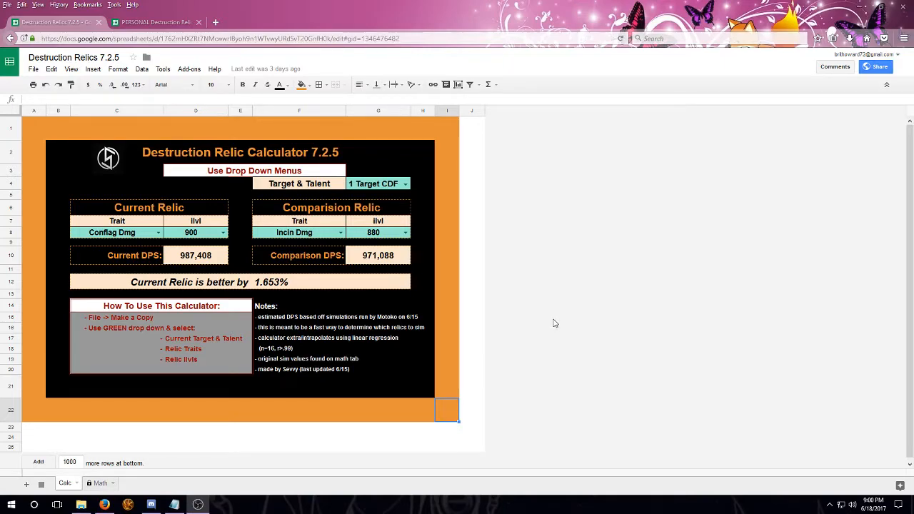
Step: Start a File > Make a copy, cancel it, and switch to the PERSONAL Destruction Relics copy
left_click(32, 69)
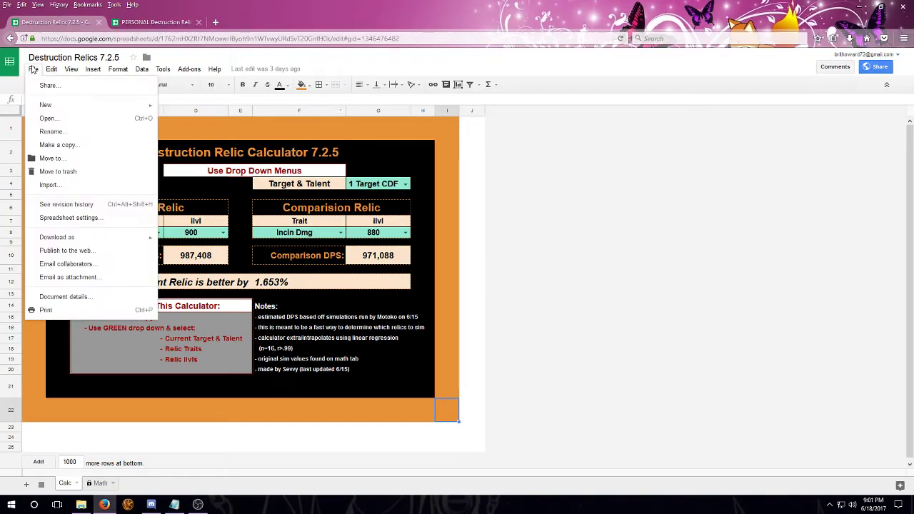
left_click(76, 145)
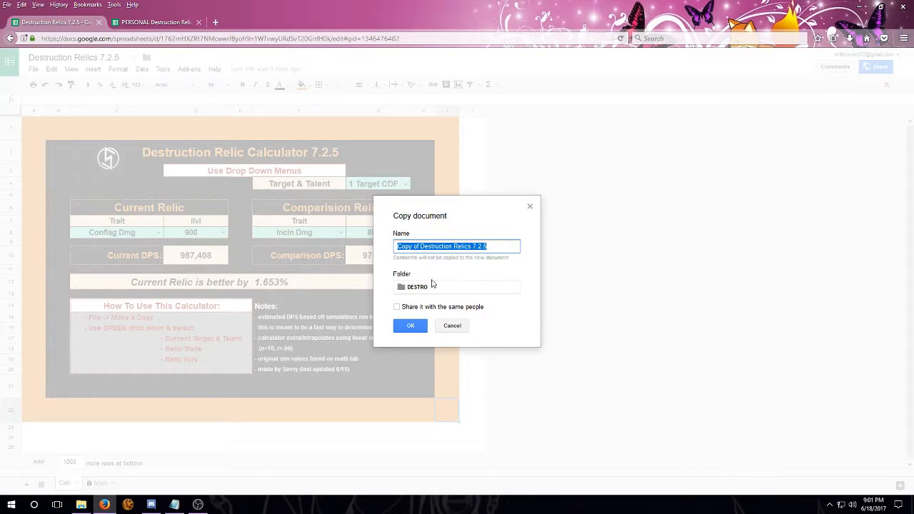
left_click(452, 325)
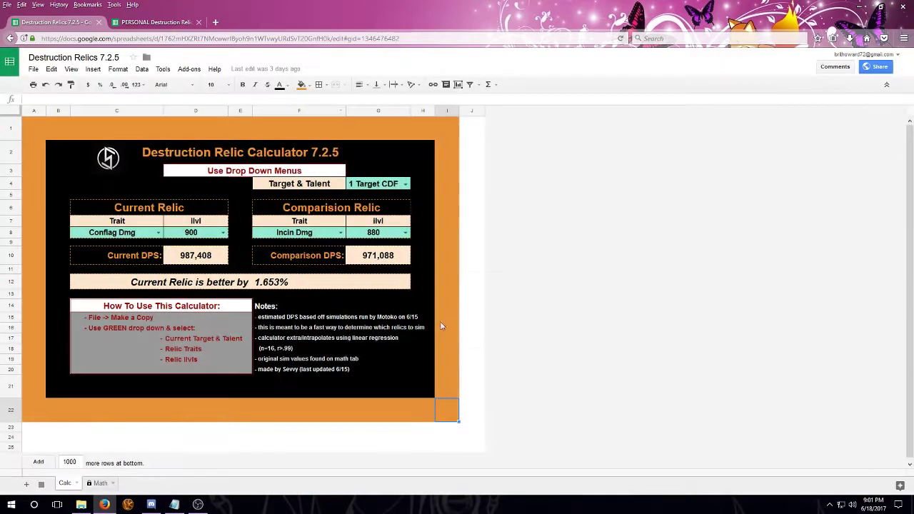
left_click(170, 24)
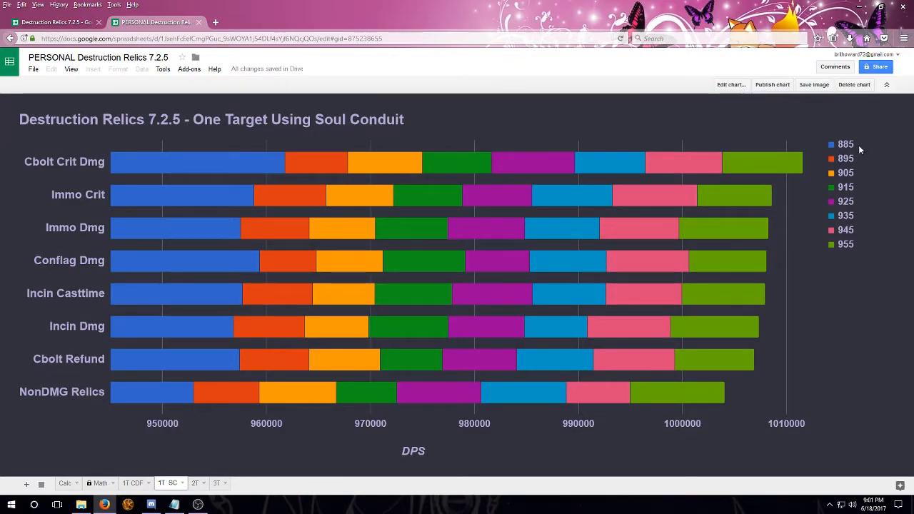
Step: Show the Calc sheet and review the Target & Talent choices in G4
left_click(63, 484)
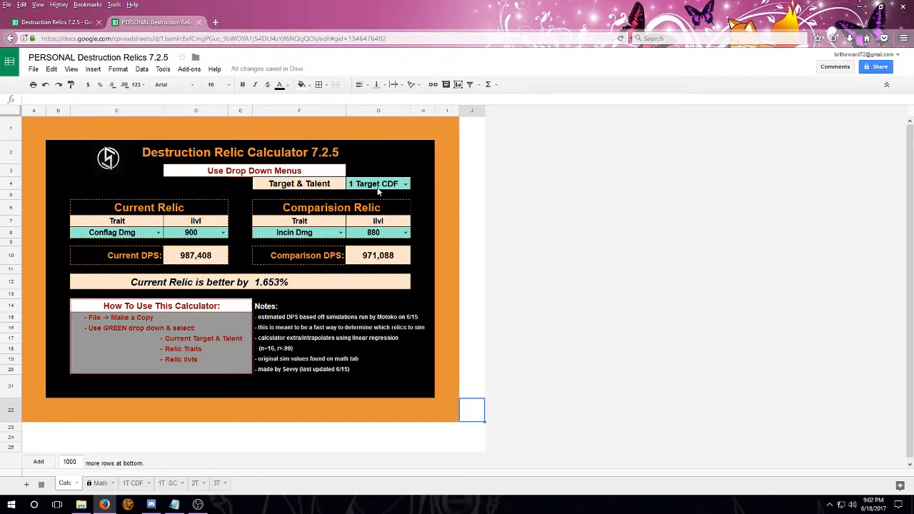
left_click(402, 185)
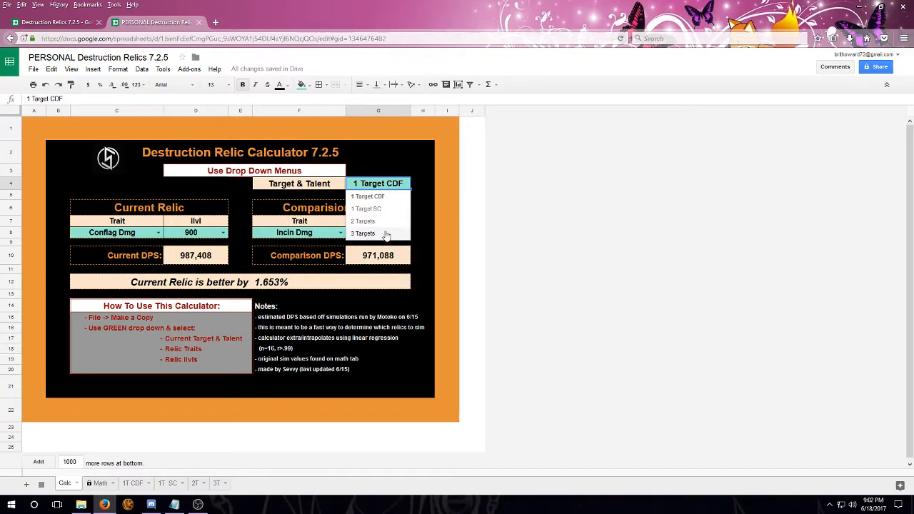
Step: Keep 1 Target CDF and set the current relic to Cbolt Refund at item level 890
left_click(138, 187)
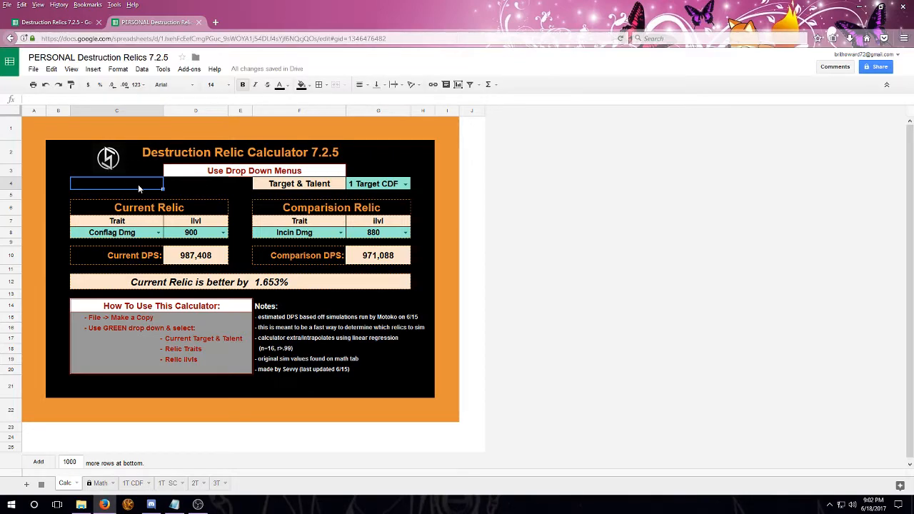
left_click(157, 232)
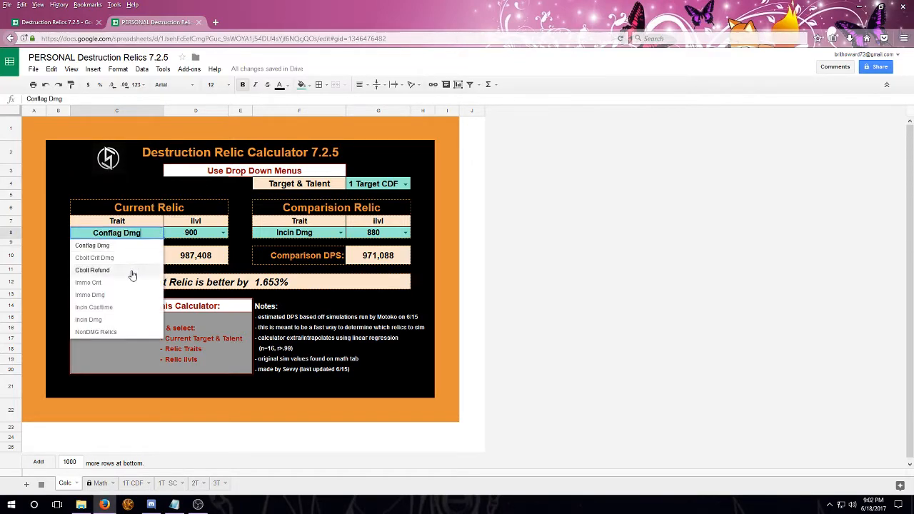
left_click(132, 274)
left_click(222, 233)
Step: Set the comparison relic to Conflag Dmg at item level 885
left_click(203, 331)
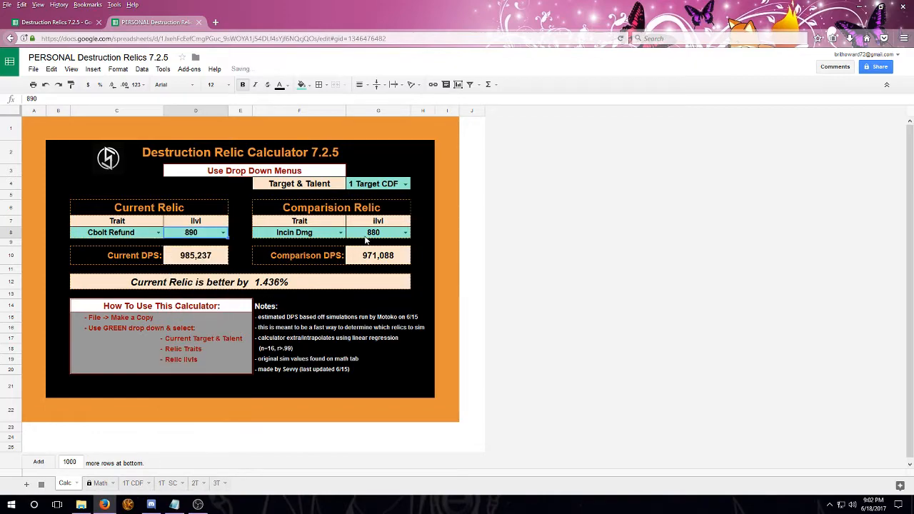
left_click(342, 233)
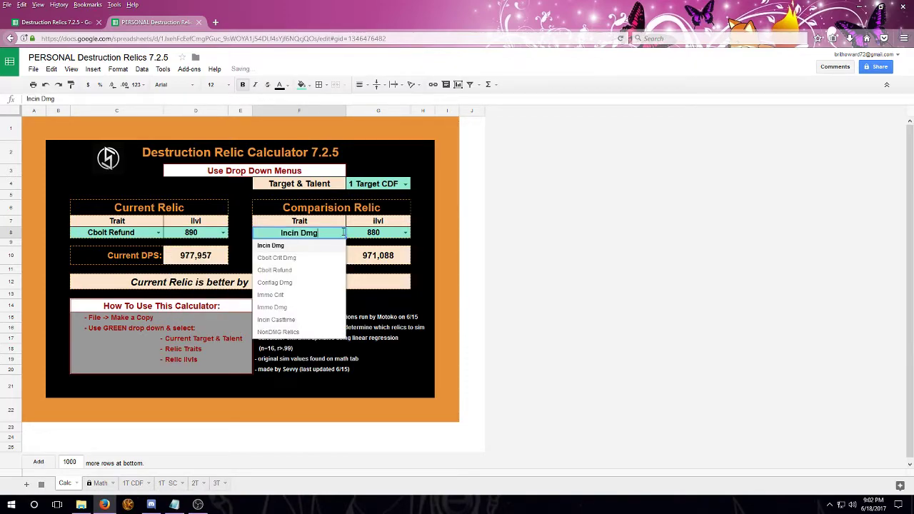
left_click(309, 282)
left_click(405, 235)
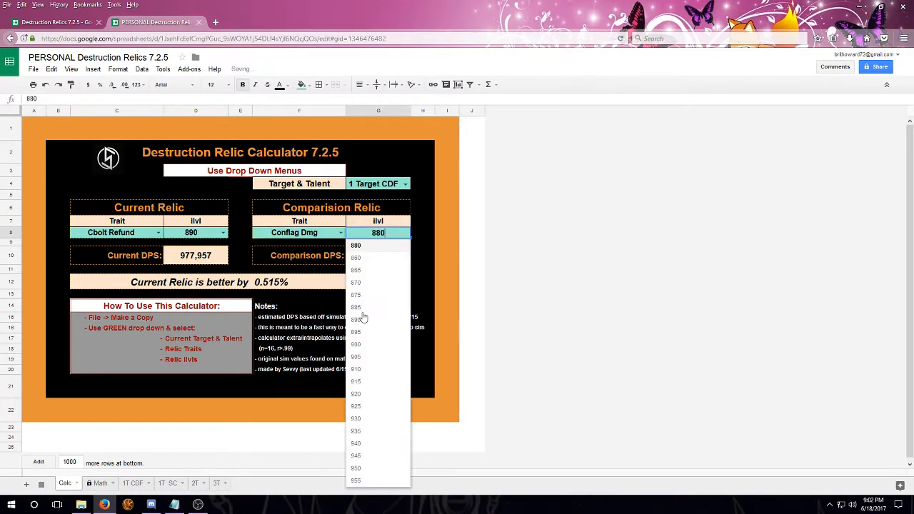
left_click(363, 316)
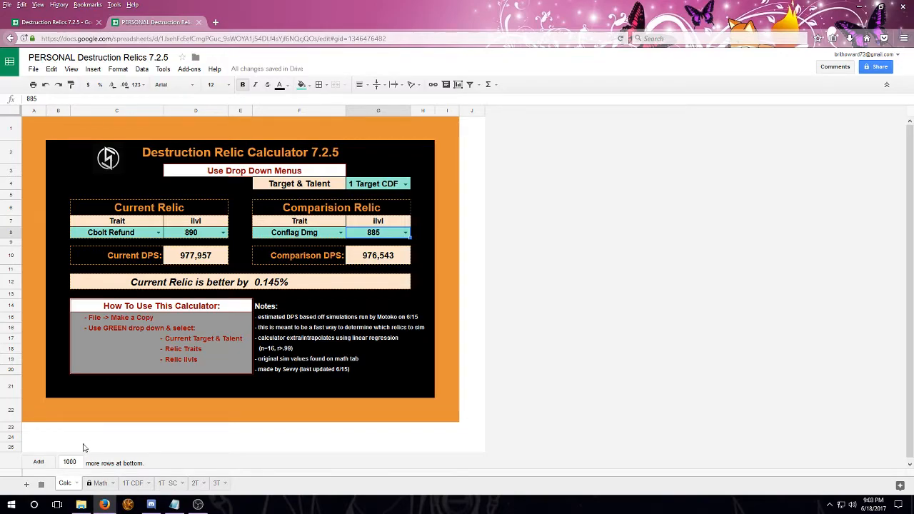
Step: Show the Math sheet's simulated DPS tables for the 1T CDF, 1T SC, 2T and 3T scenarios
left_click(94, 486)
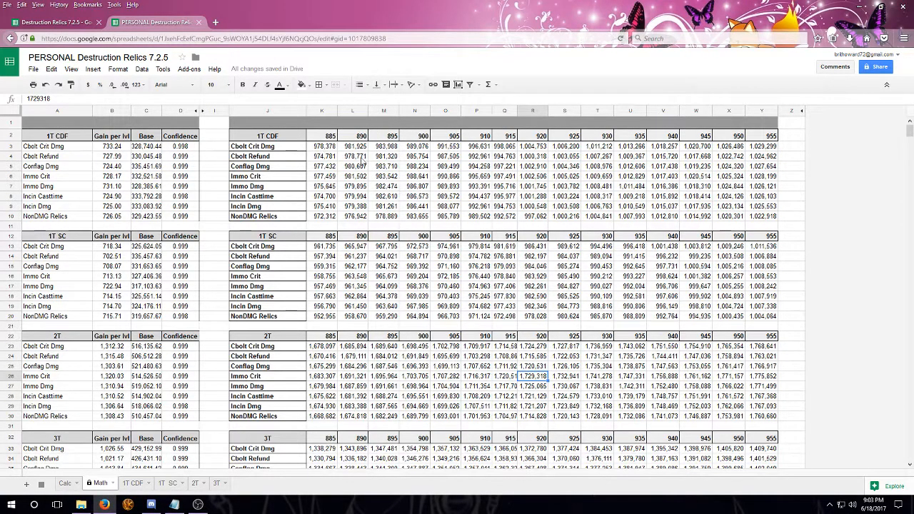
scroll(477, 226, "down", 1)
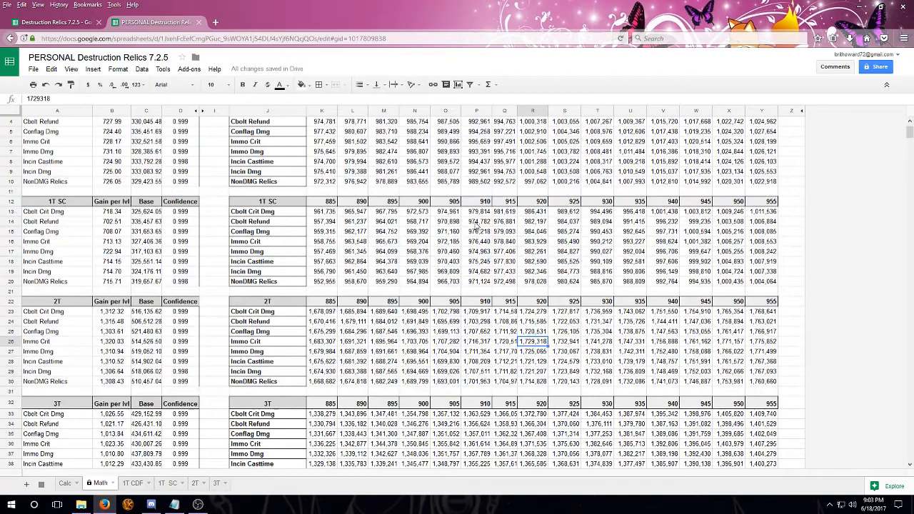
scroll(477, 225, "down", 1)
scroll(477, 227, "up", 2)
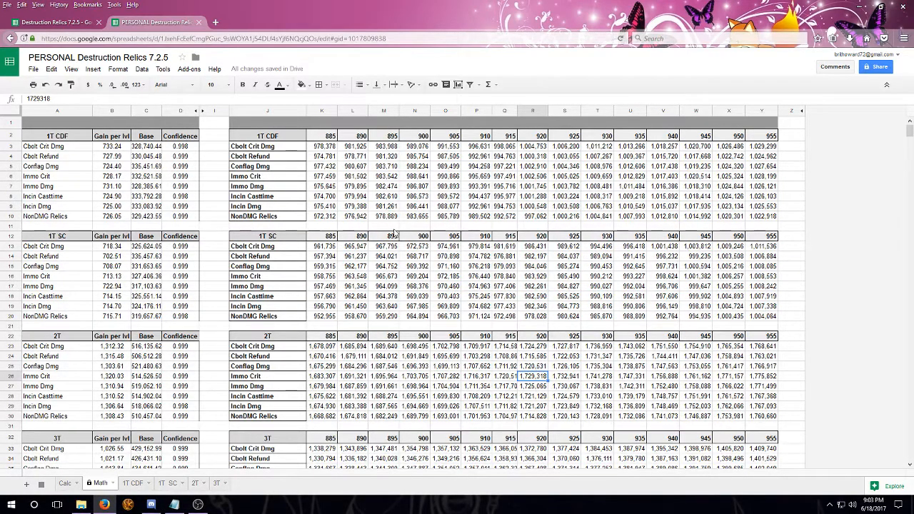
Step: Return to the Calc sheet with the Cbolt Refund versus Conflag Dmg comparison
left_click(64, 482)
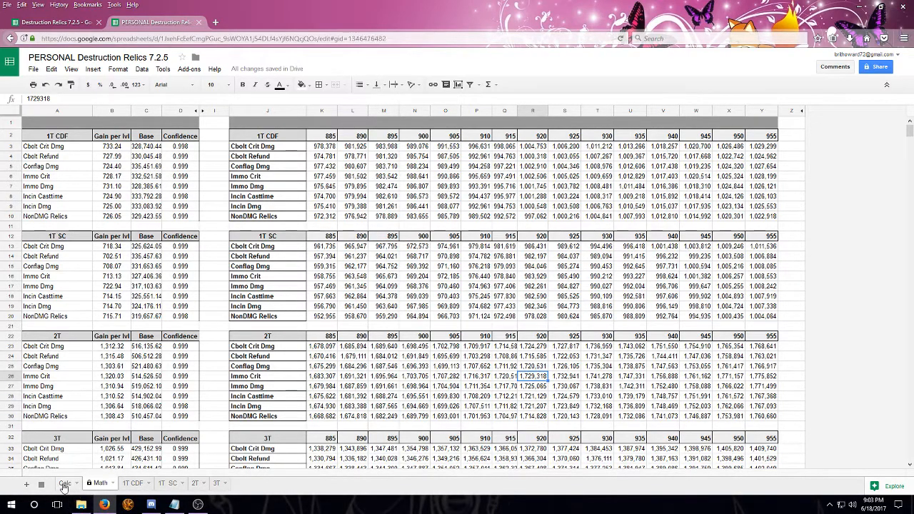